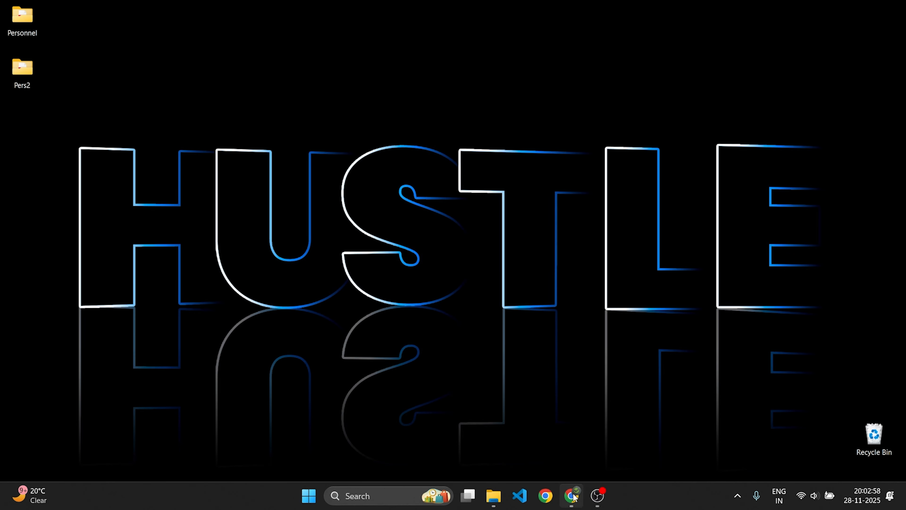
# Open Chrome and search Google for "pycharm".
pyautogui.click(571, 496)
pyautogui.click(416, 244)
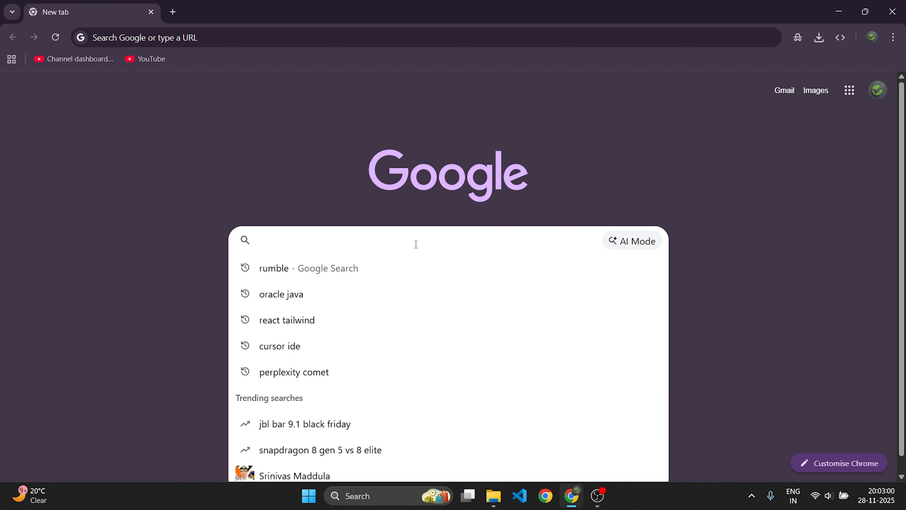
pyautogui.write('py')
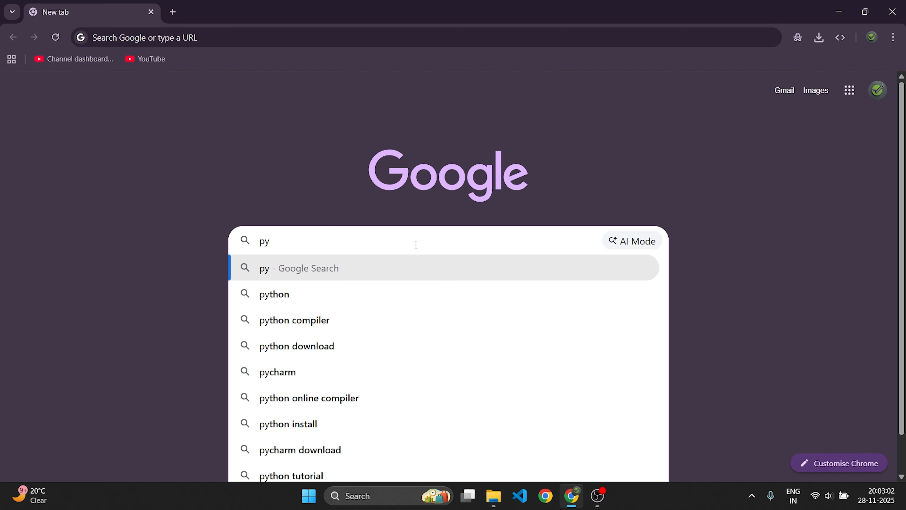
pyautogui.write('charm')
pyautogui.press('Return')
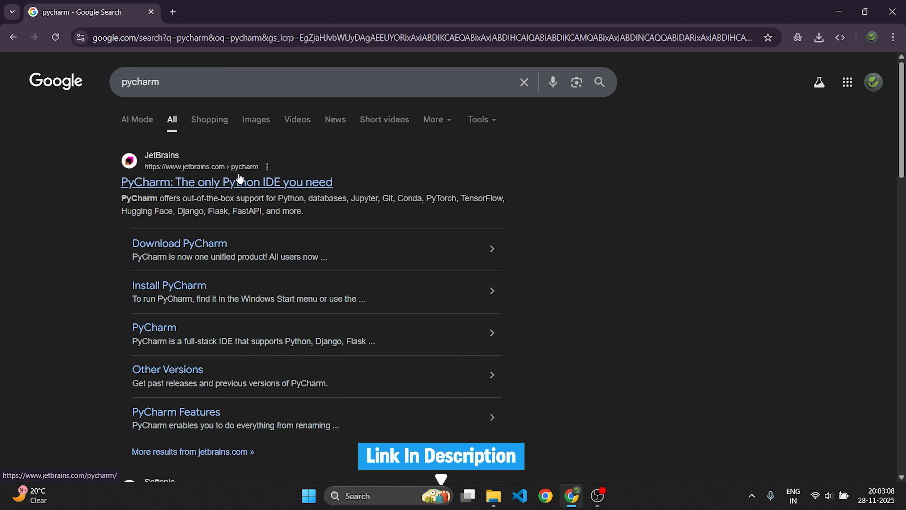
# Open the JetBrains PyCharm site from the results, accept all cookies, and download the Windows .exe installer.
pyautogui.click(216, 185)
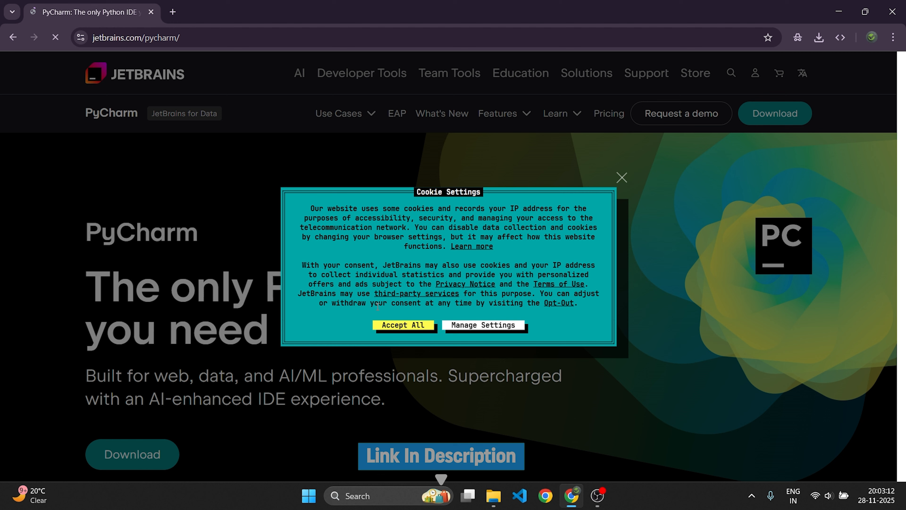
pyautogui.click(421, 323)
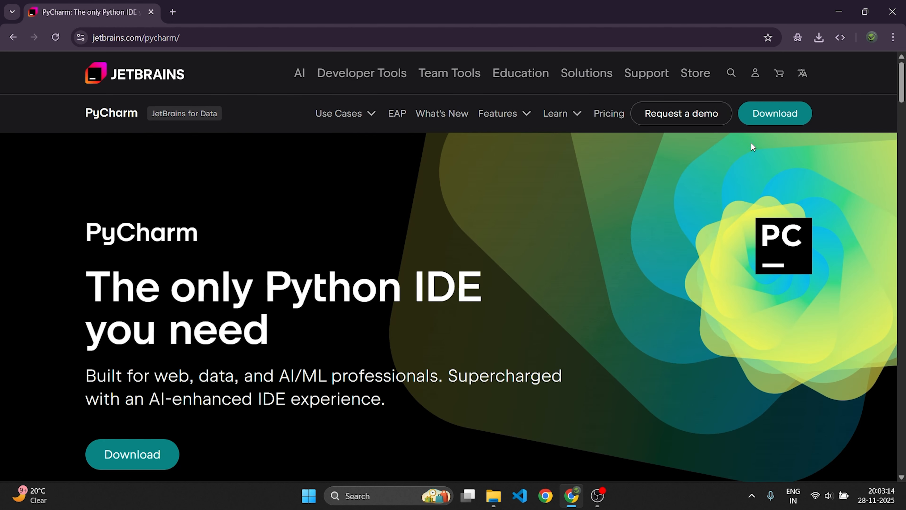
pyautogui.click(783, 113)
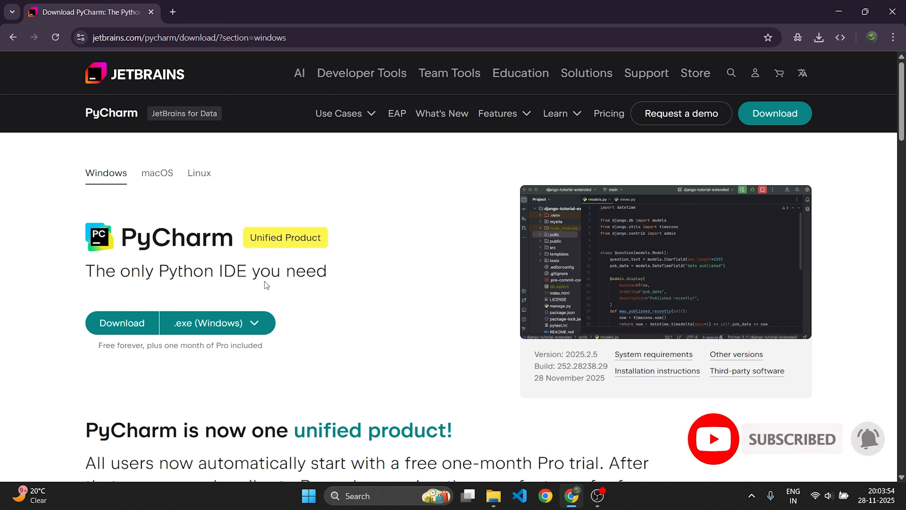
pyautogui.click(137, 326)
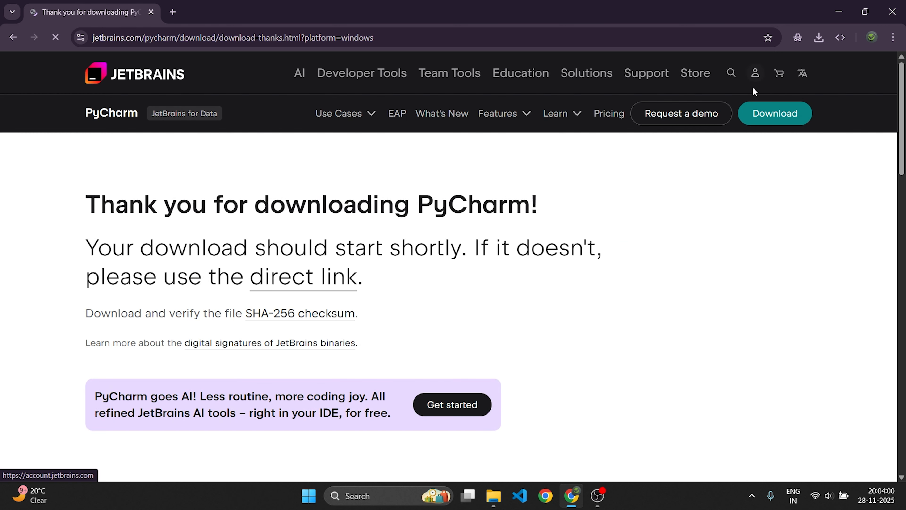
# Launch the downloaded pycharm-2025.2.5.exe and proceed through setup with the default destination folder.
pyautogui.click(817, 35)
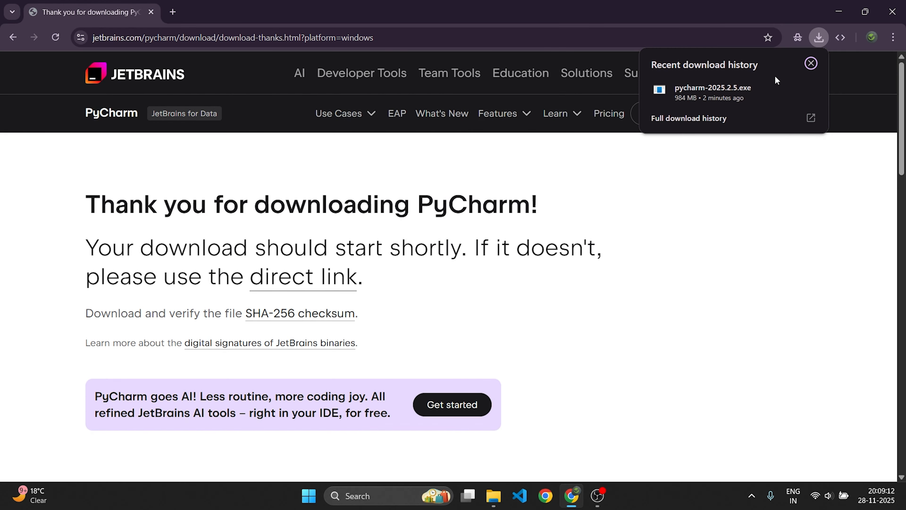
pyautogui.click(747, 90)
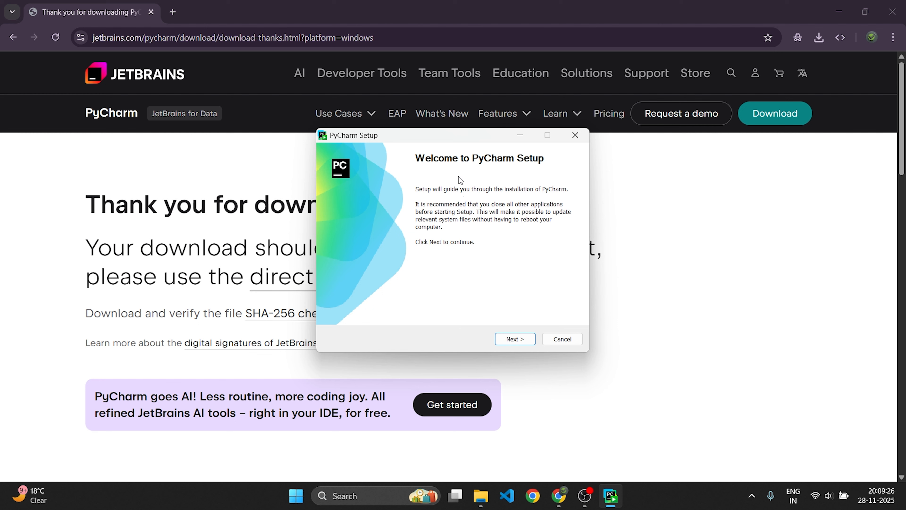
pyautogui.click(524, 340)
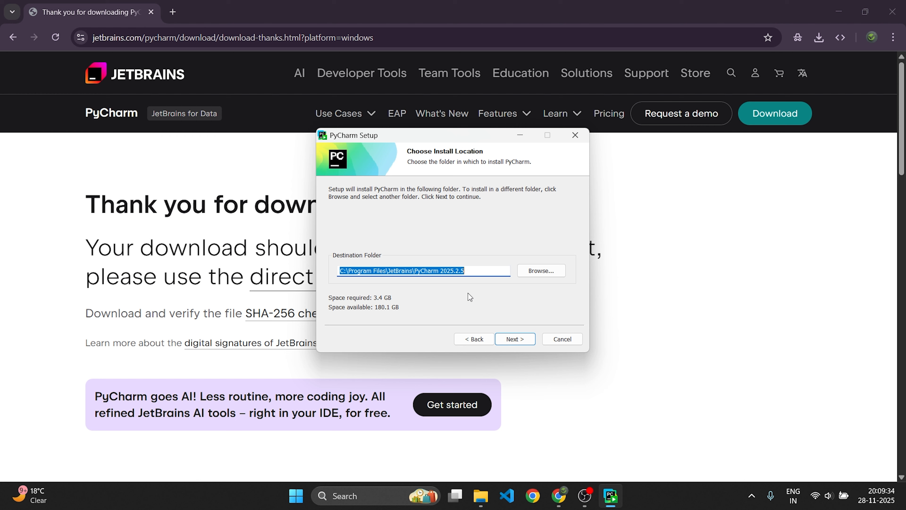
pyautogui.click(511, 340)
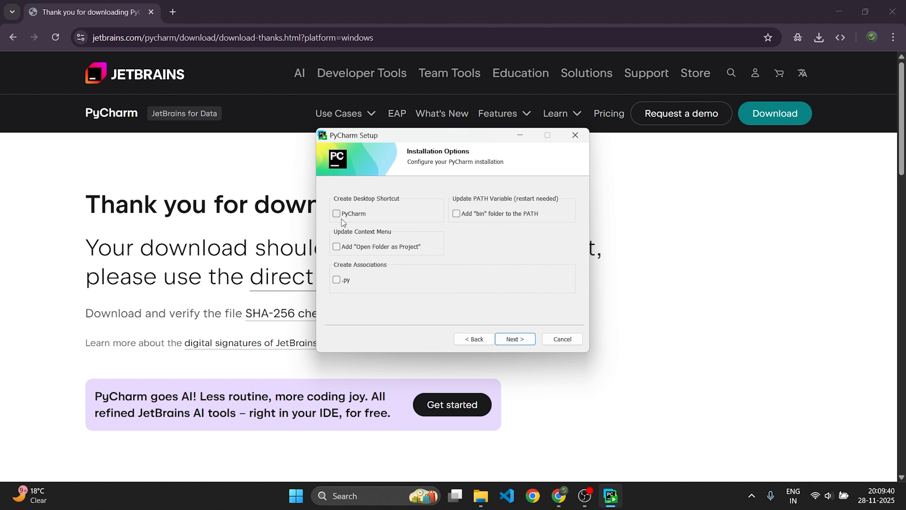
# Enable the PyCharm desktop shortcut, install with the JetBrains Start Menu folder, and finish setup without running PyCharm.
pyautogui.click(337, 214)
pyautogui.click(516, 339)
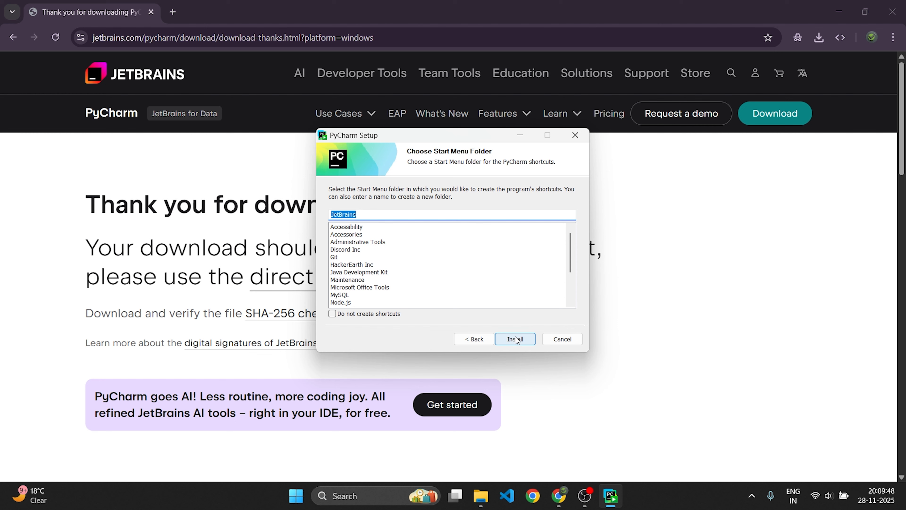
pyautogui.click(516, 339)
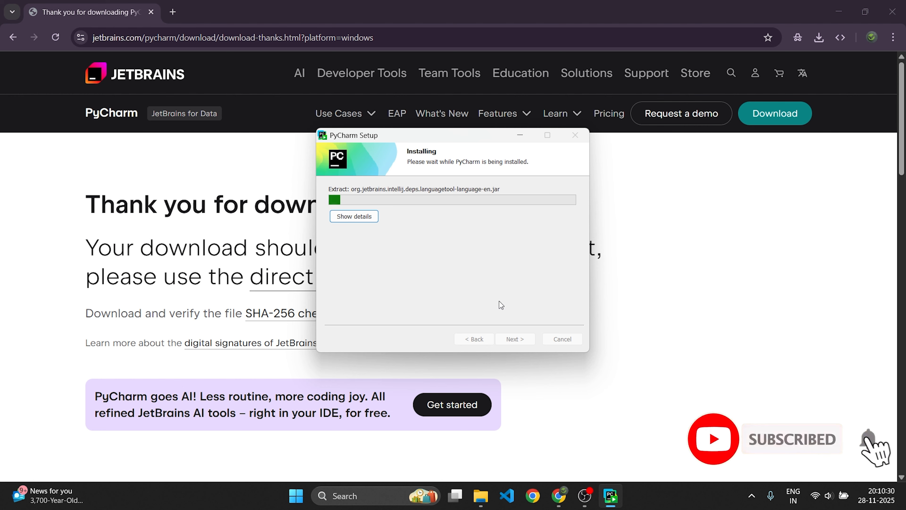
pyautogui.click(838, 12)
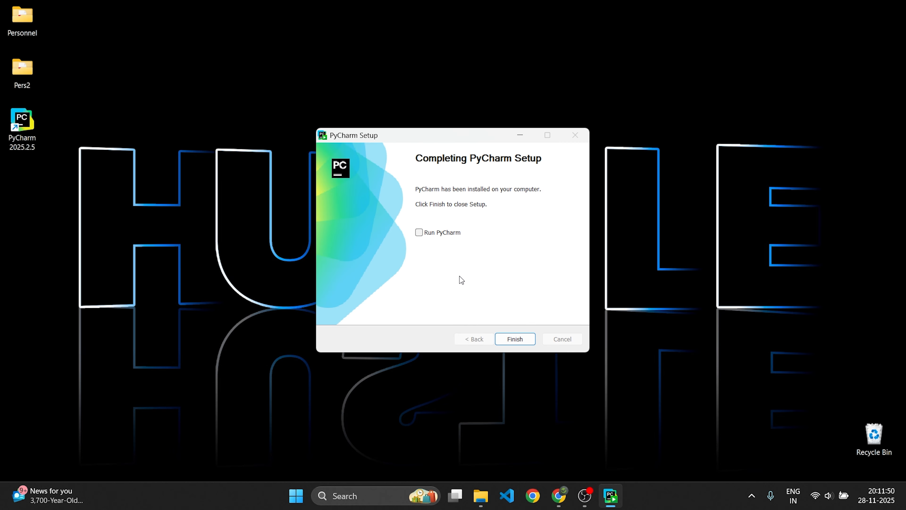
pyautogui.click(516, 339)
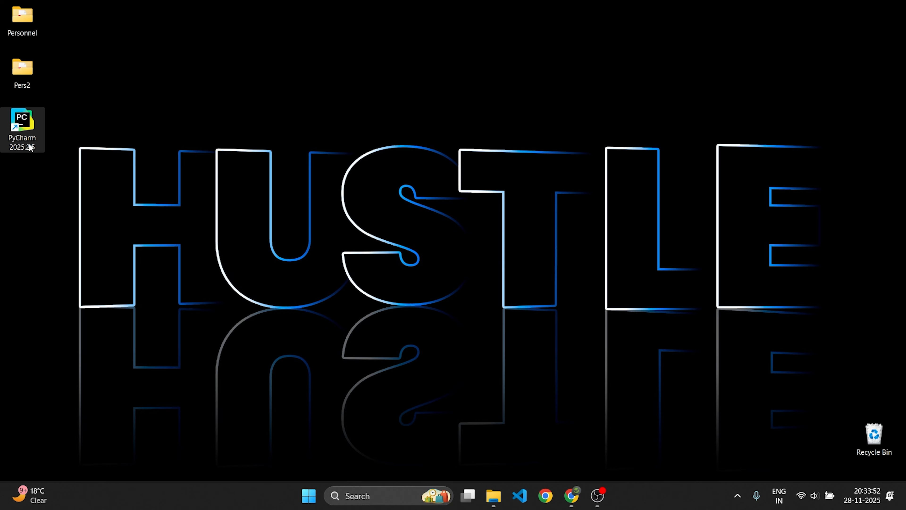
# Start PyCharm from its desktop shortcut and decline sending anonymous statistics.
pyautogui.doubleClick(23, 116)
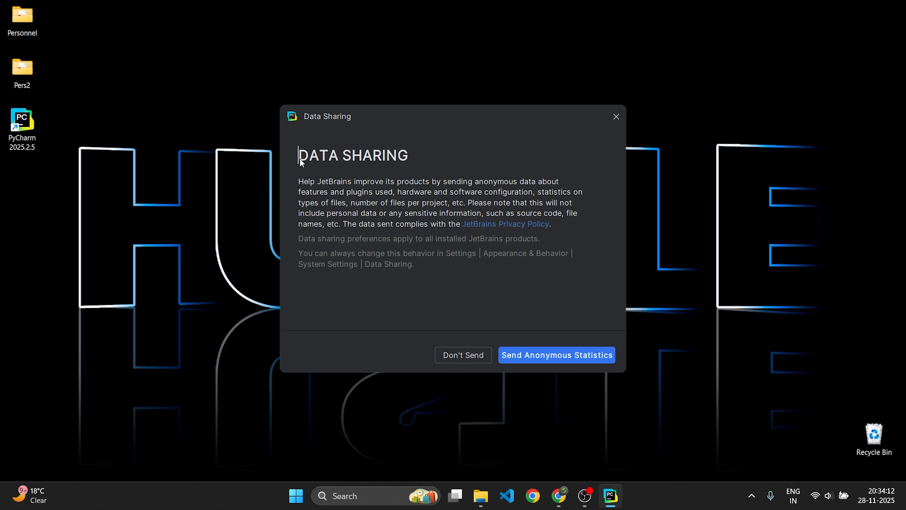
pyautogui.click(457, 357)
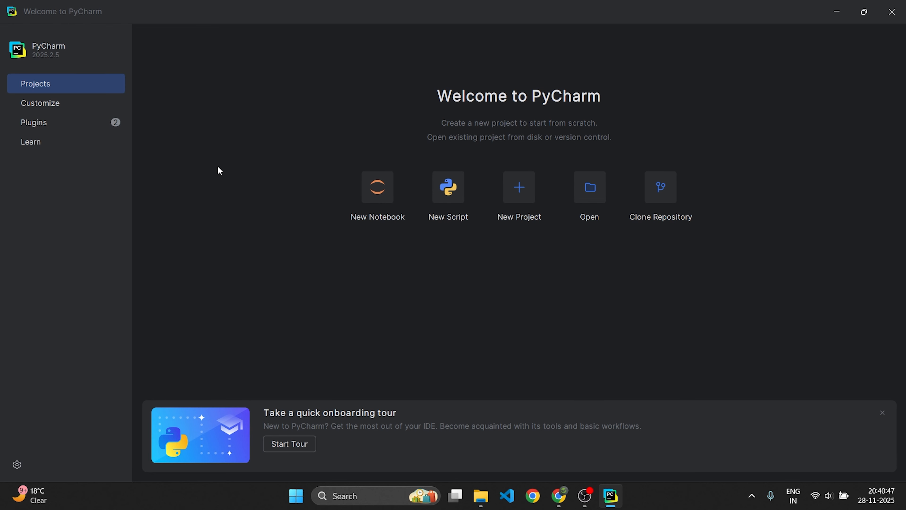
# Look through the Customize, Plugins and Learn pages of the welcome screen and return to Projects.
pyautogui.click(45, 104)
pyautogui.click(41, 123)
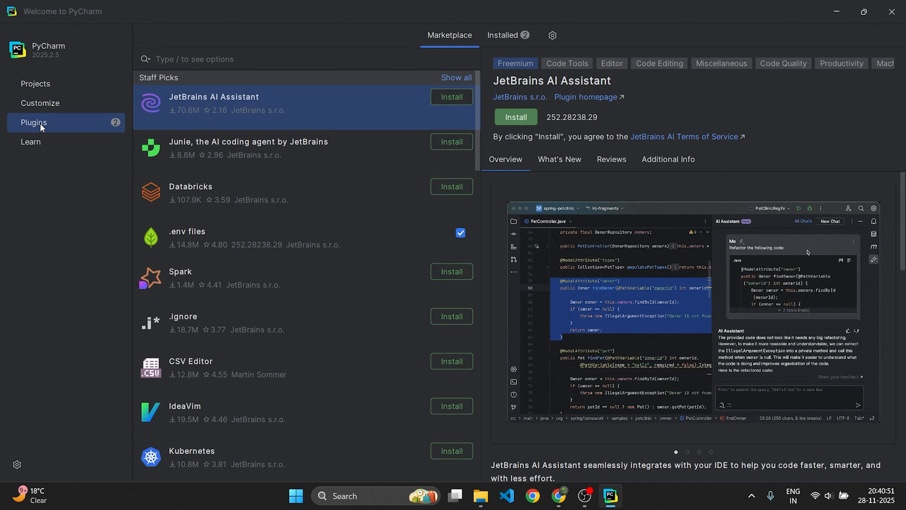
pyautogui.click(41, 141)
pyautogui.click(48, 84)
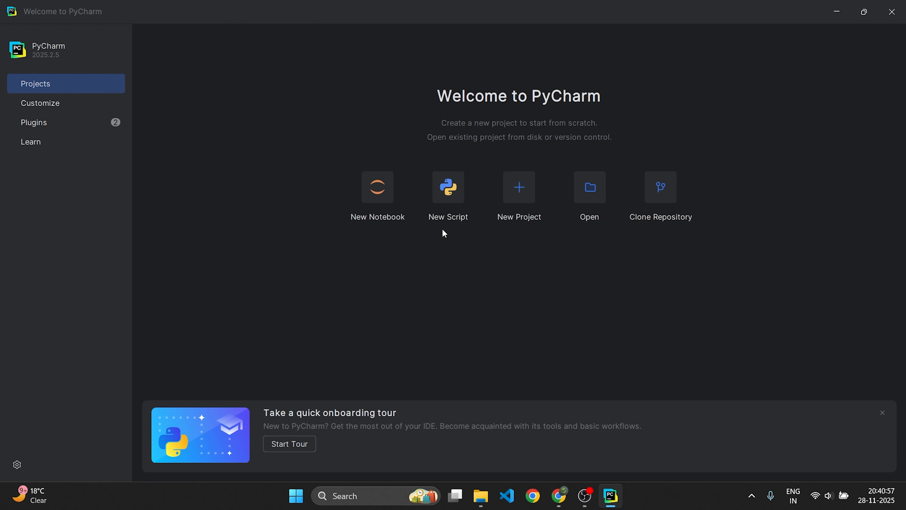
# Create a new Pure Python project named PythonProject with a project venv based on Python 3.14.
pyautogui.click(530, 194)
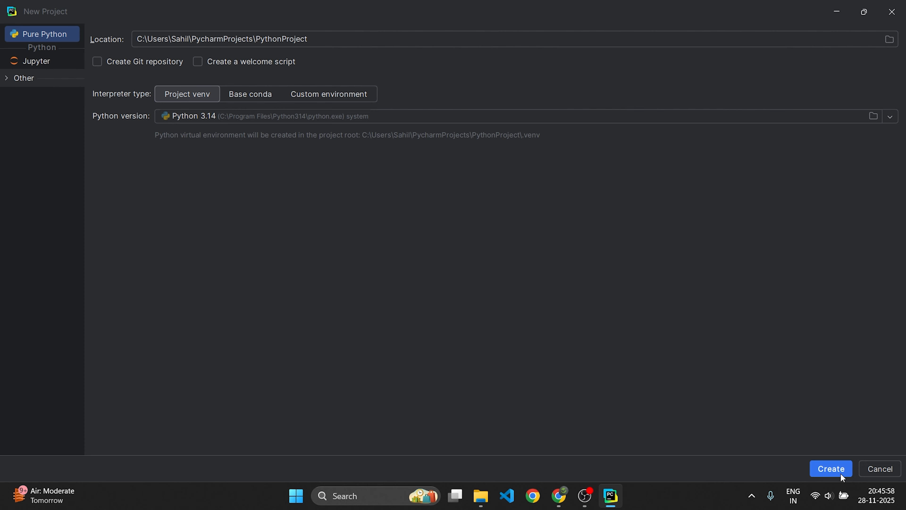
pyautogui.click(831, 468)
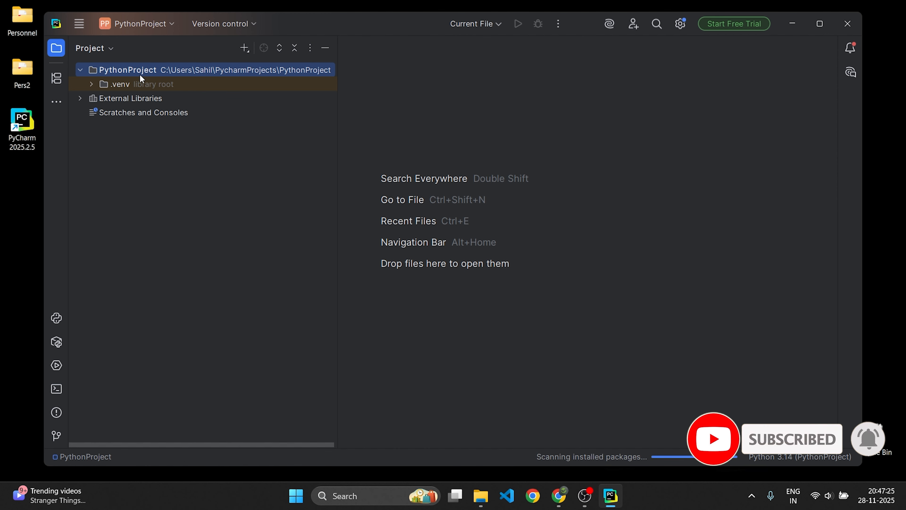
# Add a new Python file named hello to the PythonProject root folder.
pyautogui.rightClick(157, 70)
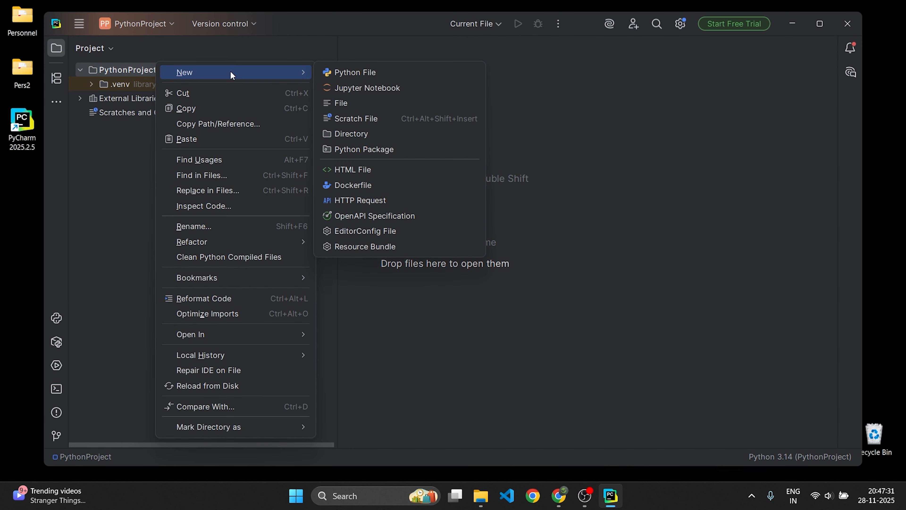
pyautogui.click(374, 73)
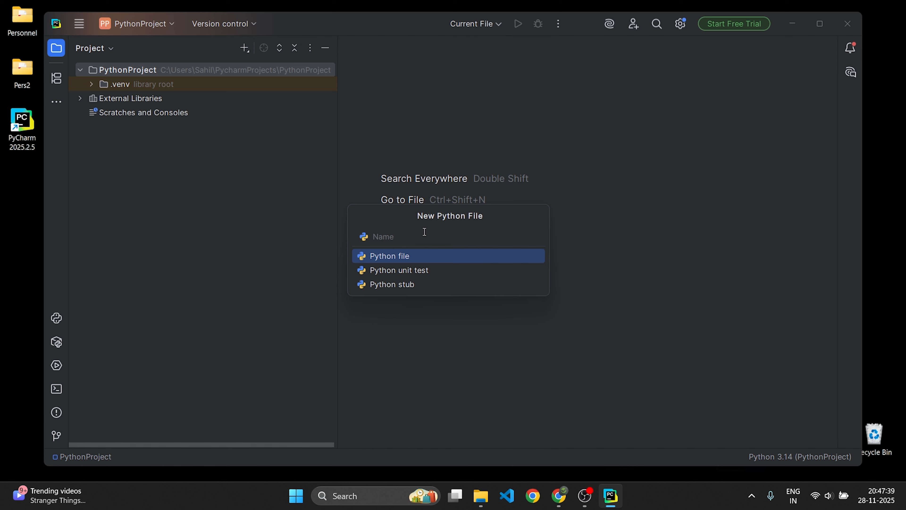
pyautogui.write('hello')
pyautogui.press('Return')
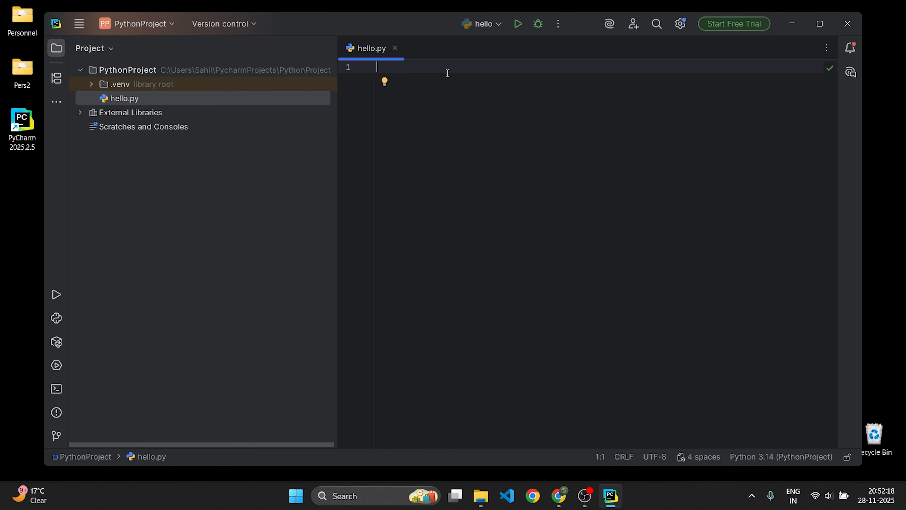
# Write print("Hello from install it right") in hello.py and run the script.
pyautogui.write('print')
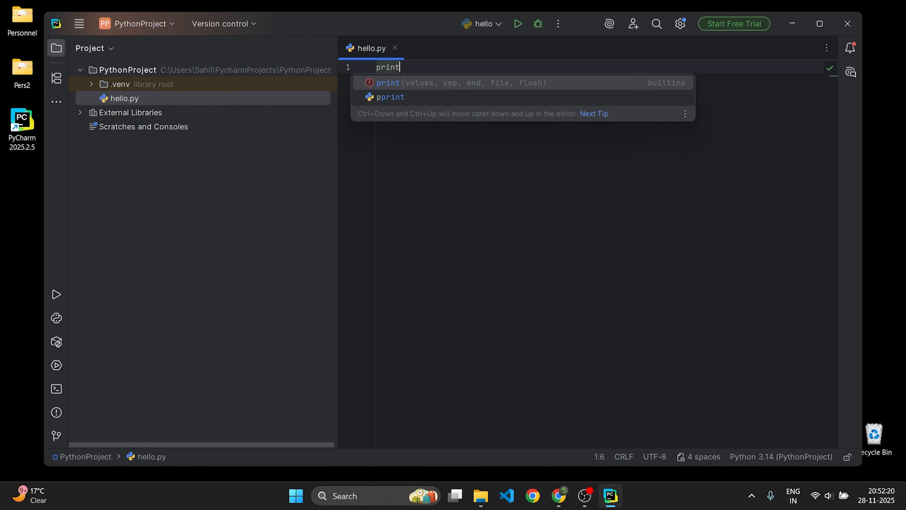
pyautogui.write('("')
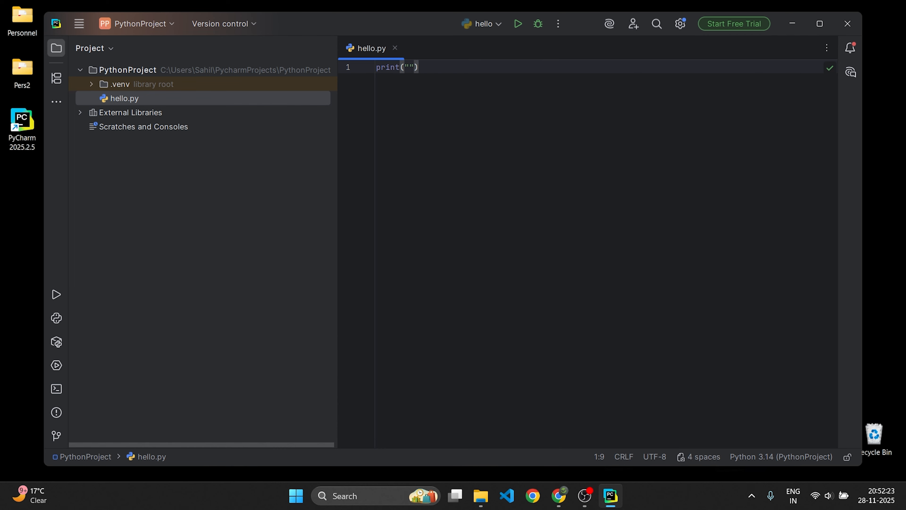
pyautogui.write('Hello from install it right')
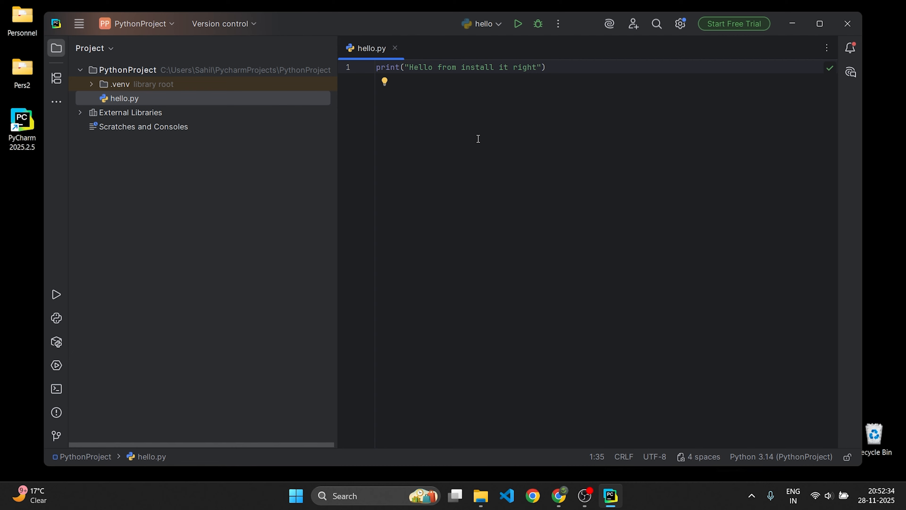
pyautogui.rightClick(526, 147)
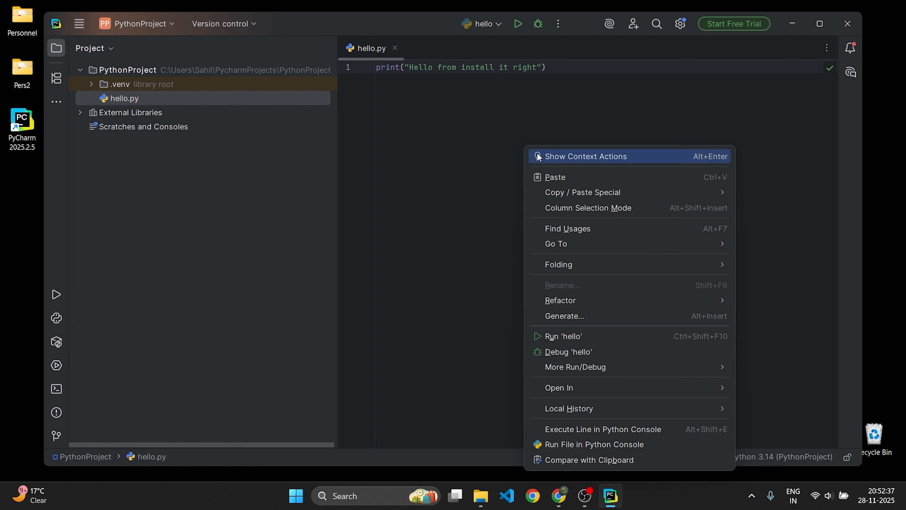
pyautogui.click(570, 339)
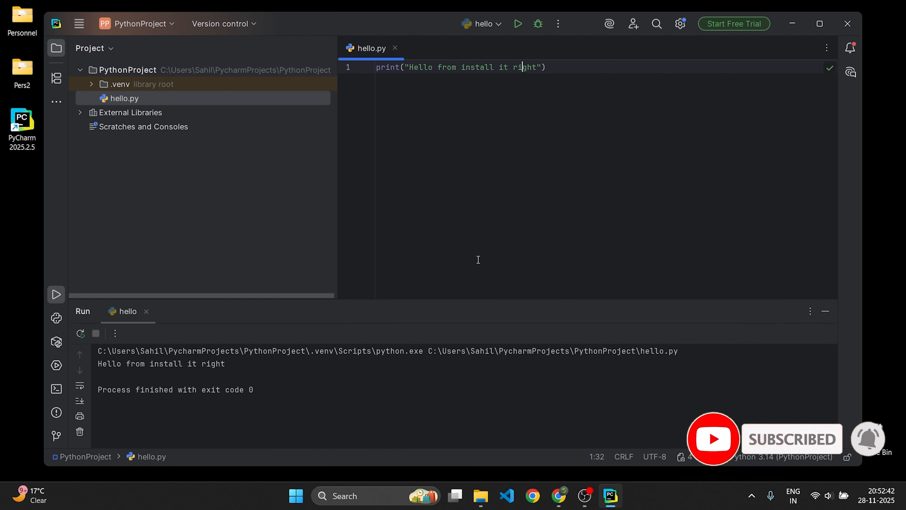